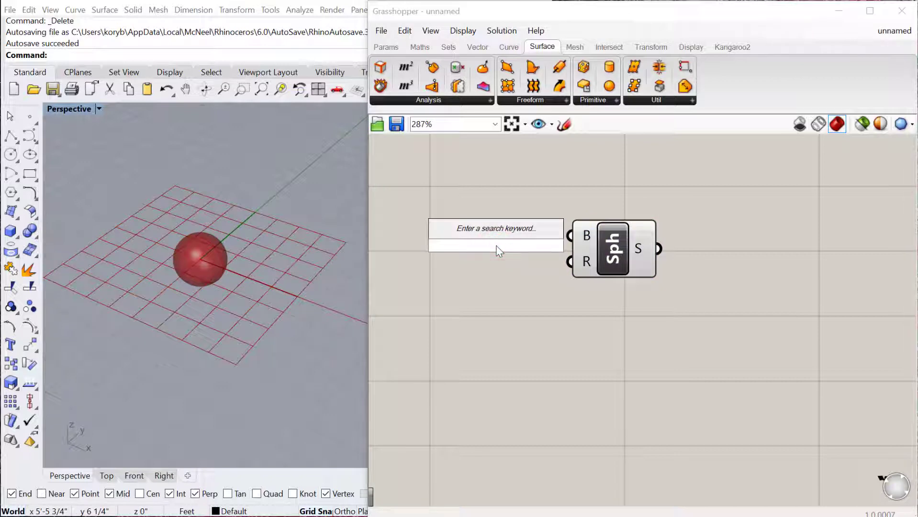
- Add a number slider ranging from 2 to 30.00 beside the Sphere component
type("2<30.00")
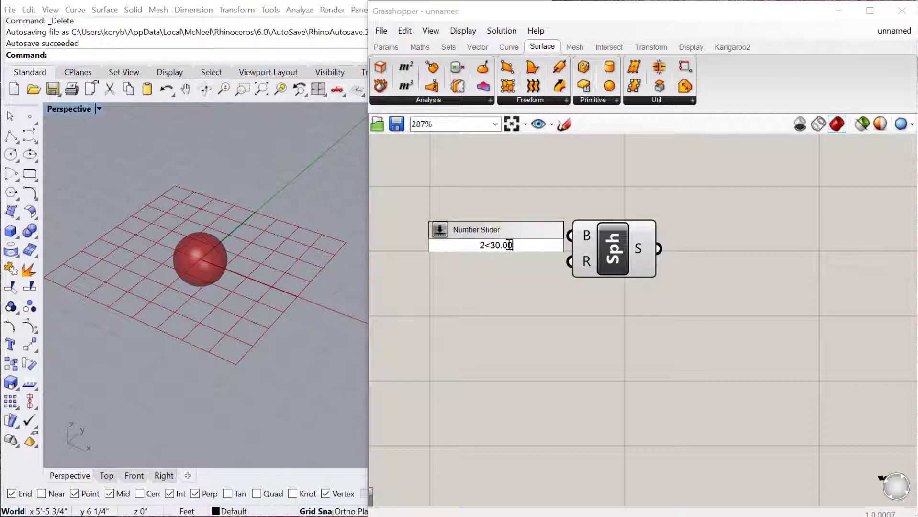
left_click(494, 203)
double_click(491, 252)
type("2<30.00")
key("Return")
- Arrange the components, connect the slider to the sphere's radius input, and set it to 3.66
left_click_drag(614, 248, 625, 231)
left_click_drag(639, 225, 726, 244)
mouse_move(462, 252)
left_mouse_down()
mouse_move(534, 253)
mouse_move(476, 263)
left_mouse_up()
left_click_drag(473, 262, 439, 278)
scroll(541, 300, "down", 1)
- Place a Cylinder primitive component on the canvas below the Sphere component
double_click(654, 314)
left_click(535, 44)
left_click(598, 99)
left_click(611, 281)
left_click(643, 361)
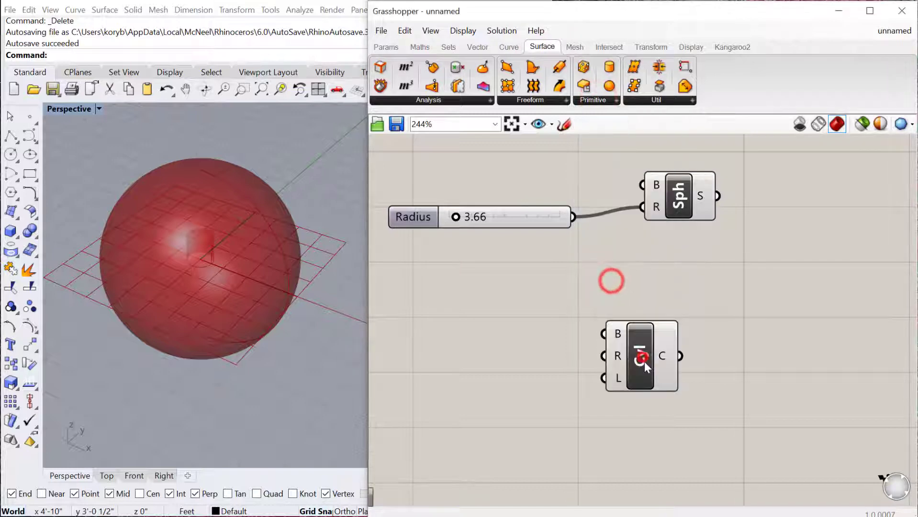
left_click_drag(636, 357, 680, 318)
mouse_move(660, 298)
- Duplicate the sphere's radius slider and connect the copy to the cylinder's radius input
left_click(502, 223)
key("ctrl+c")
key("ctrl+v")
left_click_drag(502, 225, 499, 301)
left_click_drag(584, 297, 649, 316)
- Hide the sphere's preview and set the cylinder's radius slider to 5.26
left_click_drag(741, 250, 699, 203)
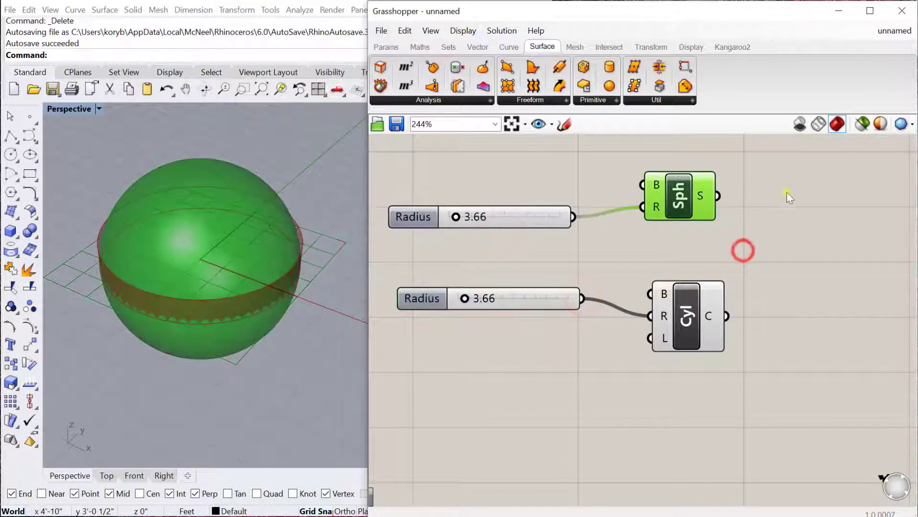
right_click(785, 192)
left_click(798, 213)
right_click_drag(509, 325, 550, 313)
mouse_move(455, 294)
left_mouse_down()
mouse_move(428, 320)
mouse_move(491, 319)
mouse_move(475, 322)
mouse_move(444, 295)
left_mouse_up()
mouse_move(697, 332)
- Duplicate the cylinder's radius slider, connect the copy to the length input, and set it to 5.60
double_click(483, 377)
left_click(544, 296)
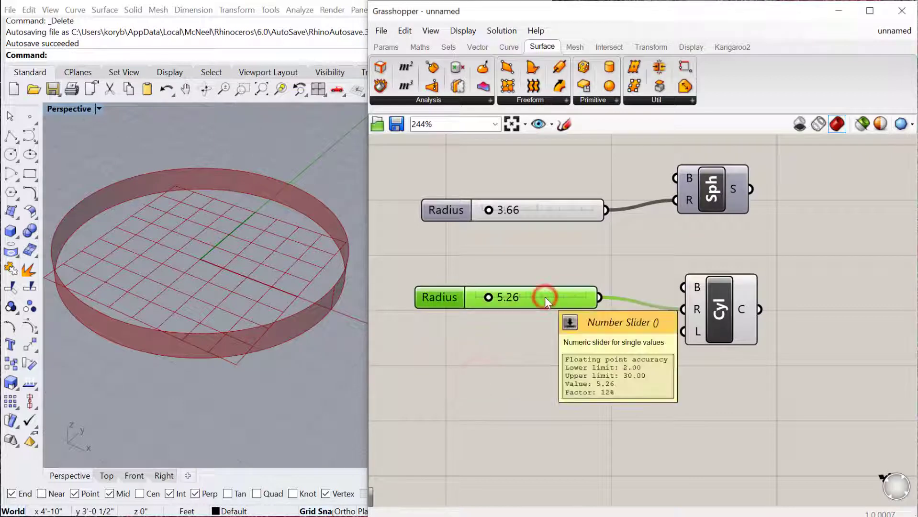
left_click_drag(544, 297, 542, 326, "alt")
left_click_drag(603, 329, 684, 336)
mouse_move(496, 328)
left_mouse_down()
mouse_move(511, 328)
mouse_move(496, 328)
left_mouse_up()
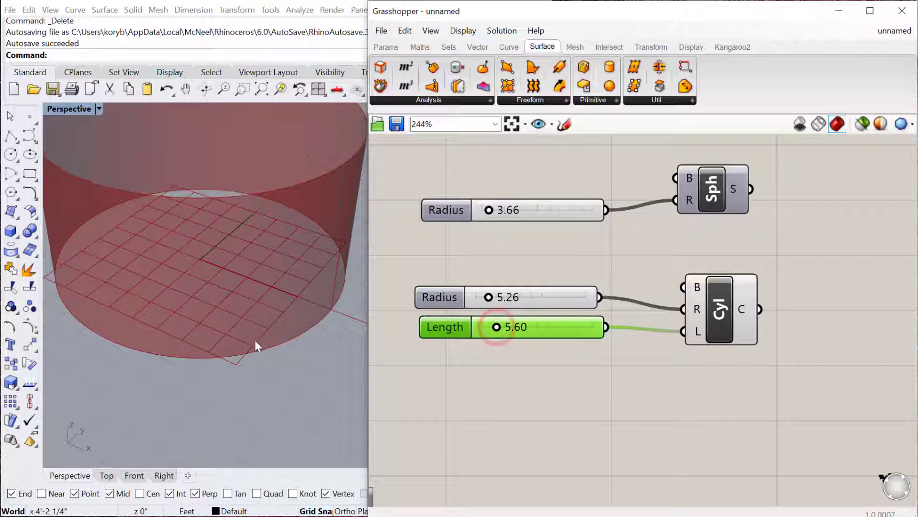
scroll(254, 340, "down", 7)
right_click_drag(260, 337, 275, 321)
- Add a Cap Holes component beside the cylinder and connect the cylinder output to its Brep input
left_click(720, 307)
right_click_drag(689, 389, 670, 383)
left_click(794, 345)
double_click(794, 345)
type("cap")
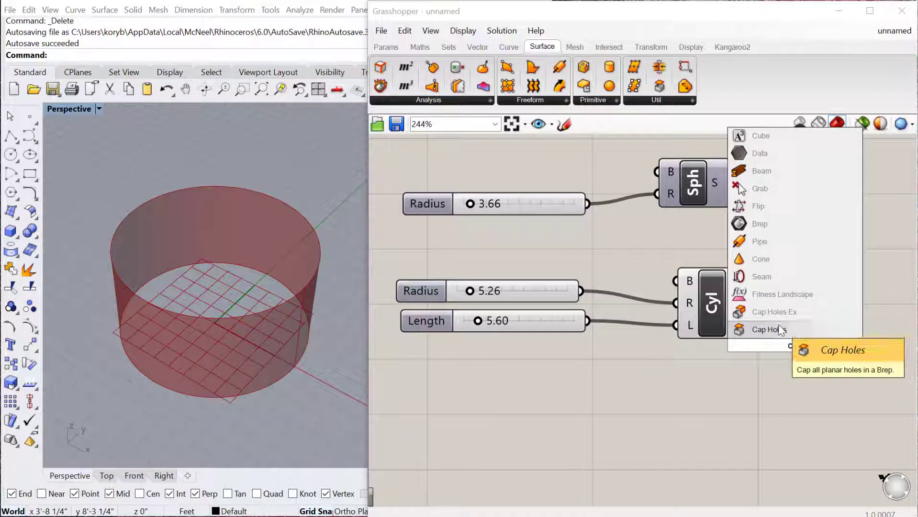
left_click(779, 330)
left_click_drag(781, 340, 819, 304)
left_click_drag(819, 304, 830, 305)
left_click_drag(752, 302, 815, 306)
left_click(270, 156)
right_click_drag(219, 300, 180, 317)
left_click_drag(714, 300, 702, 300)
scroll(662, 384, "down", 1)
- Place a Cone primitive component below the Cylinder component
right_click_drag(661, 384, 664, 331)
left_click(593, 99)
left_click_drag(617, 263, 648, 341)
- Duplicate the cylinder's radius and length sliders and connect the radius copy to the cone's radius input
left_click_drag(582, 318, 531, 359)
key("ctrl+c")
key("ctrl+v")
left_click(617, 311)
left_click_drag(604, 346, 667, 382)
- Hide the preview of the Cylinder and Cap Holes components
left_click_drag(846, 330, 679, 230)
right_click(784, 200)
left_click(798, 221)
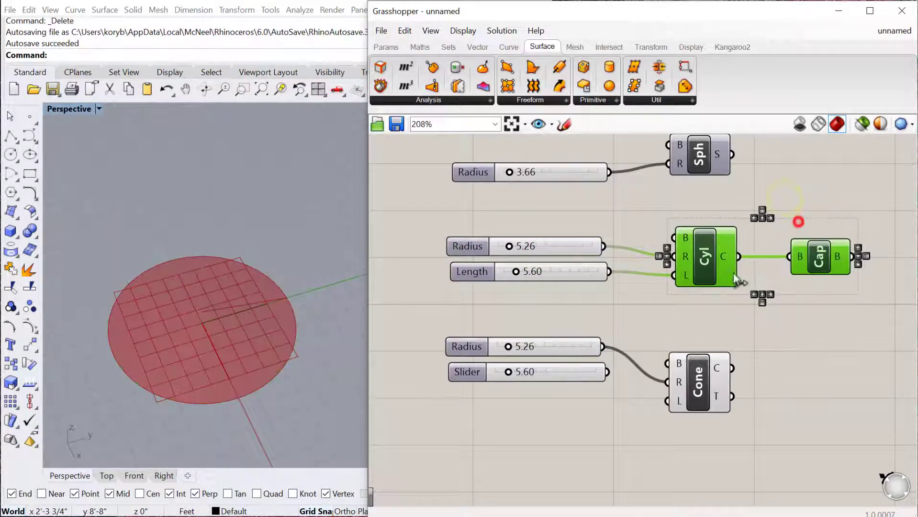
- Connect the remaining slider to the cone's length input and set radius to 5.66 and length to 13.29
right_click_drag(679, 330, 690, 305)
left_click(612, 363)
left_click_drag(701, 369, 704, 362)
mouse_move(528, 325)
left_mouse_down()
mouse_move(538, 319)
mouse_move(520, 321)
left_mouse_up()
left_click(480, 349)
left_click_drag(617, 350, 681, 368)
left_click_drag(523, 350, 549, 350)
- Place a Center Box primitive component below the Cone component
scroll(646, 360, "down", 3)
left_click(593, 99)
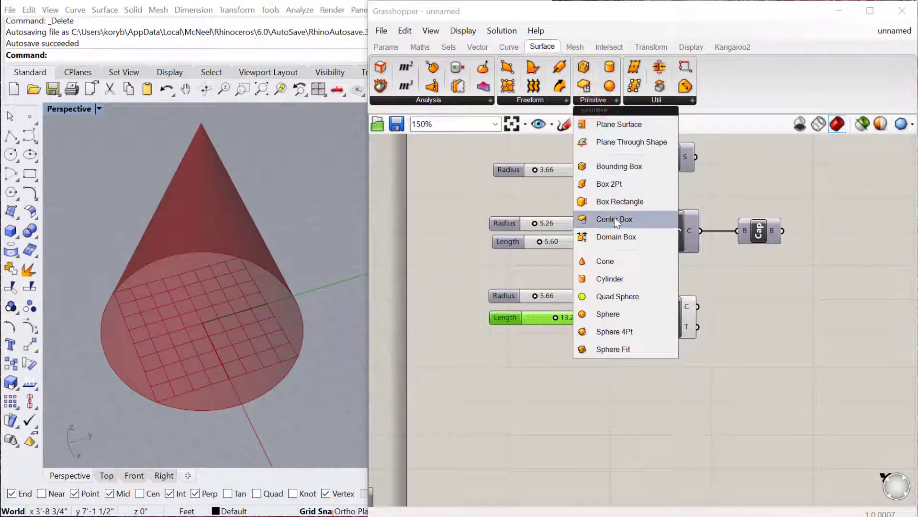
left_click_drag(616, 221, 646, 400)
scroll(676, 343, "down", 2)
scroll(692, 367, "up", 1)
- Hide the preview of the Cone component
left_click_drag(813, 332, 507, 270)
right_click(730, 270)
left_click(749, 286)
- Draw a point object behind the box in Rhino's Perspective viewport
scroll(287, 265, "down", 2)
left_click(272, 225)
type("Point")
key("Return")
left_click(266, 210)
- Add a Point parameter referencing the drawn Rhino point and connect it to the Center Box base input
double_click(569, 378)
type("point")
key("Return")
right_click(562, 380)
left_click(588, 515)
left_click(263, 208)
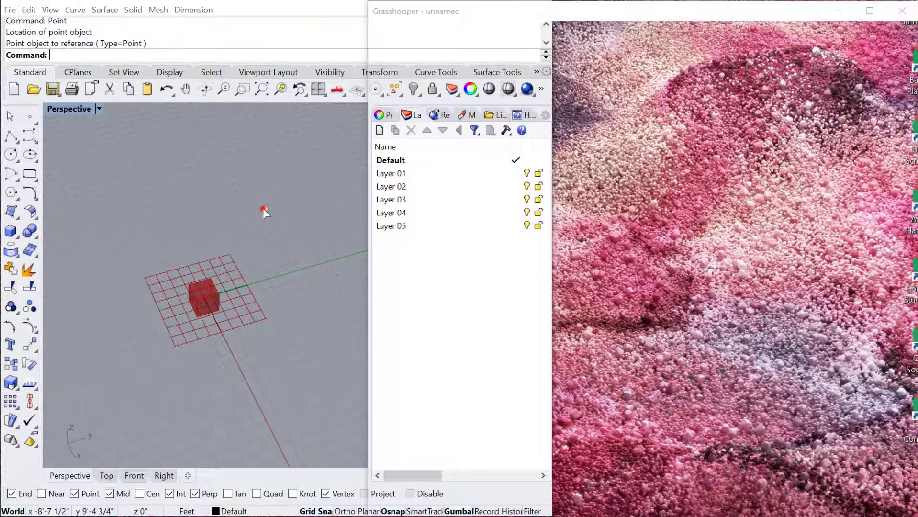
left_click_drag(583, 379, 656, 365)
left_click_drag(572, 378, 556, 381)
right_click_drag(616, 421, 620, 380)
scroll(646, 369, "up", 1)
- Duplicate existing number sliders for the Center Box dimensions and arrange them beside the component
left_click(550, 328)
left_click_drag(567, 297, 569, 407)
key("ctrl+c")
key("ctrl+v")
left_click(583, 433)
left_click(619, 379)
left_click_drag(656, 337, 664, 330)
- Connect the three sliders to the Center Box's X, Y and Z inputs with values 9.24, 7.85 and 13.29
left_click_drag(605, 381, 663, 343)
left_click_drag(602, 414, 665, 357)
left_click_drag(625, 393, 693, 355)
left_click_drag(524, 360, 531, 386)
right_click_drag(231, 262, 238, 291)
scroll(242, 215, "up", 4)
right_click_drag(197, 227, 195, 191)
scroll(708, 404, "down", 1)
- Place a Box 2Pt primitive component below the Center Box component
left_click(599, 101)
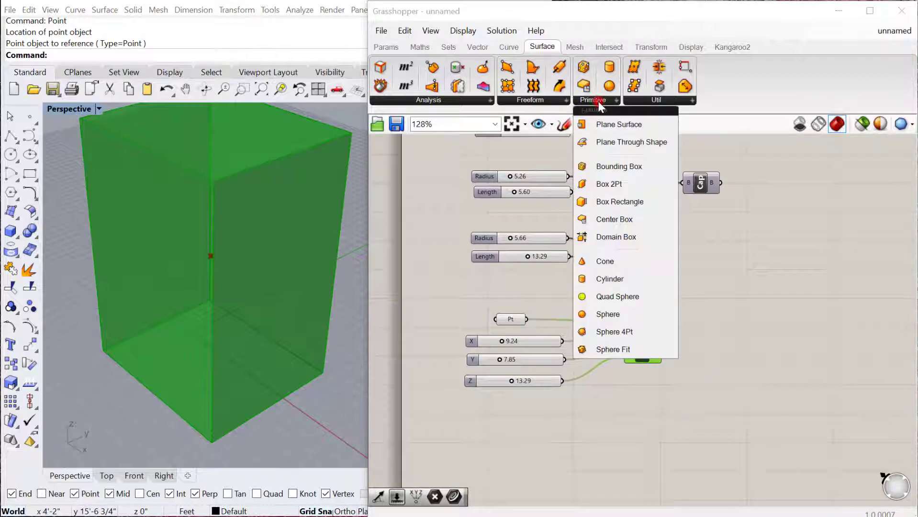
left_click_drag(619, 185, 648, 437)
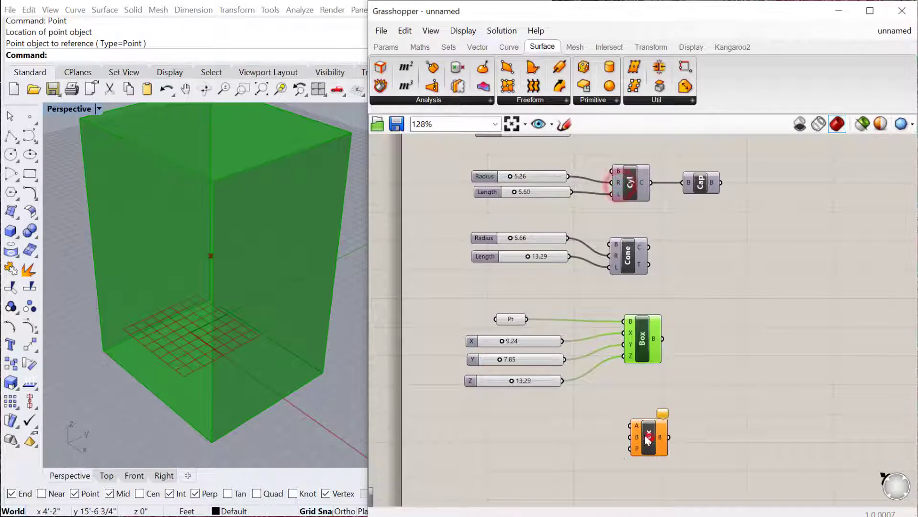
right_click_drag(623, 459, 627, 385)
left_click_drag(562, 267, 587, 327)
left_click_drag(537, 294, 634, 352)
key("ctrl+c")
key("ctrl+v")
left_click(592, 325)
left_click_drag(571, 383, 652, 368)
mouse_move(637, 352)
left_click_drag(536, 412, 458, 340)
key("Delete")
- Draw a new point object in front of the box in Rhino's Perspective viewport
scroll(297, 323, "down", 4)
left_click(284, 410)
key("Return")
left_click(209, 412)
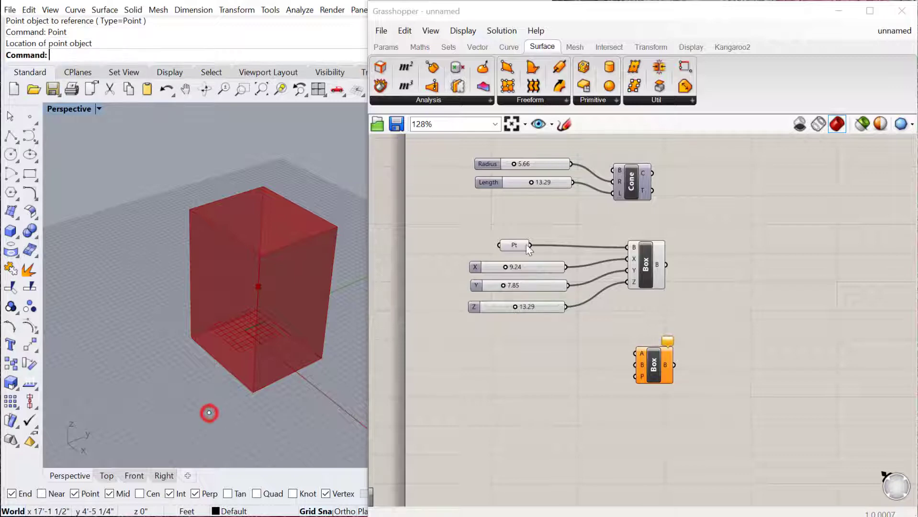